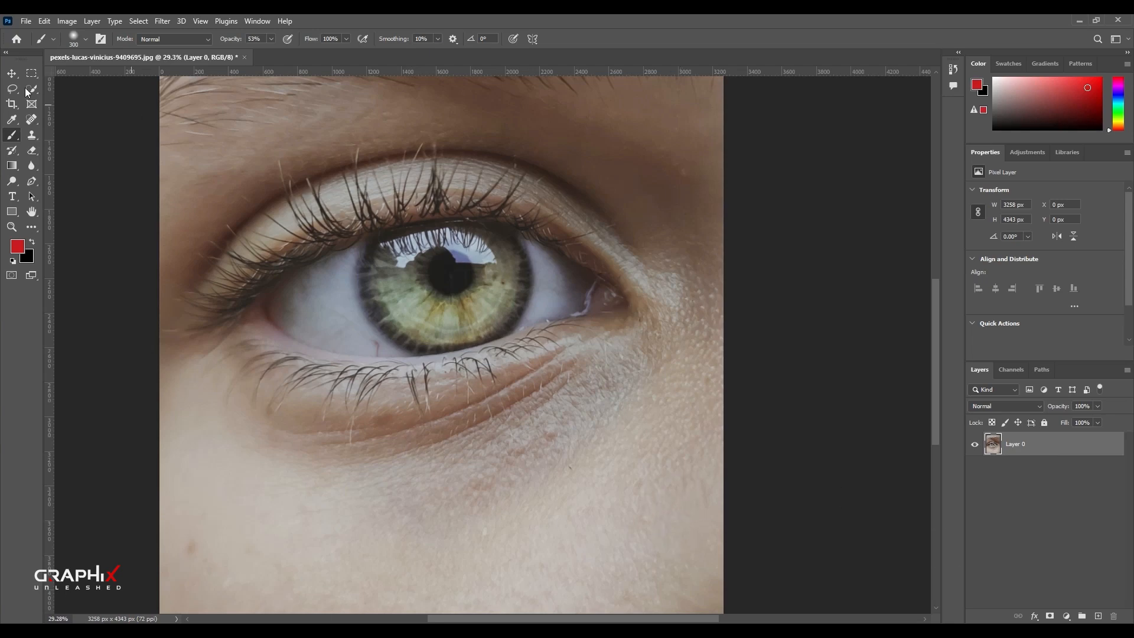
Add a Curves adjustment layer above the eye photo and raise the RGB curve's midtones to brighten the image
click(12, 73)
click(1064, 616)
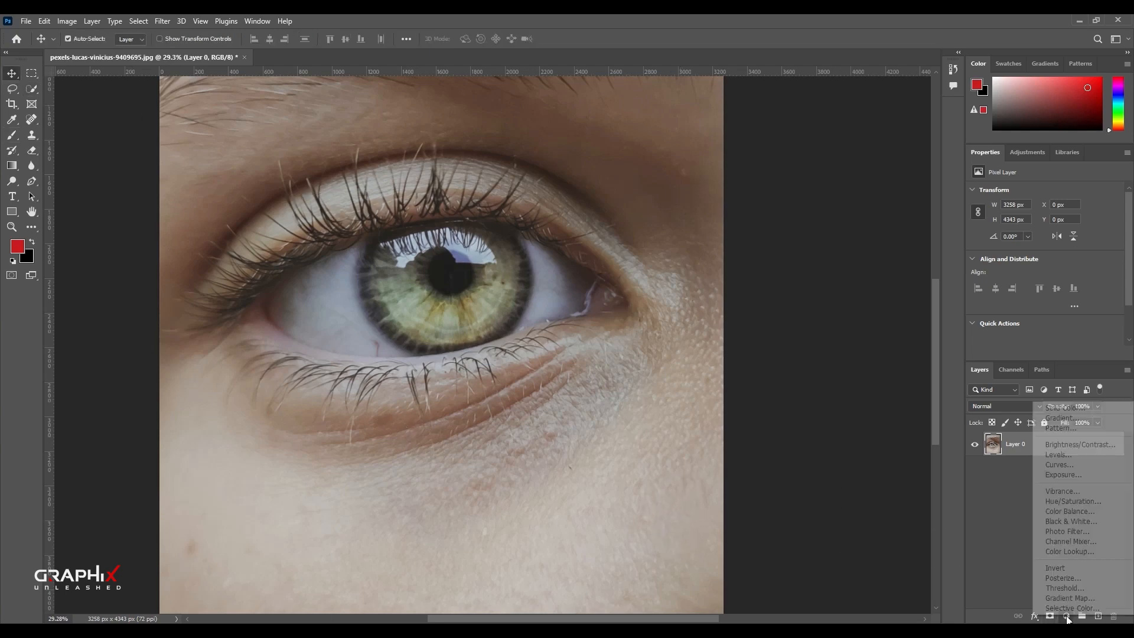
click(1068, 464)
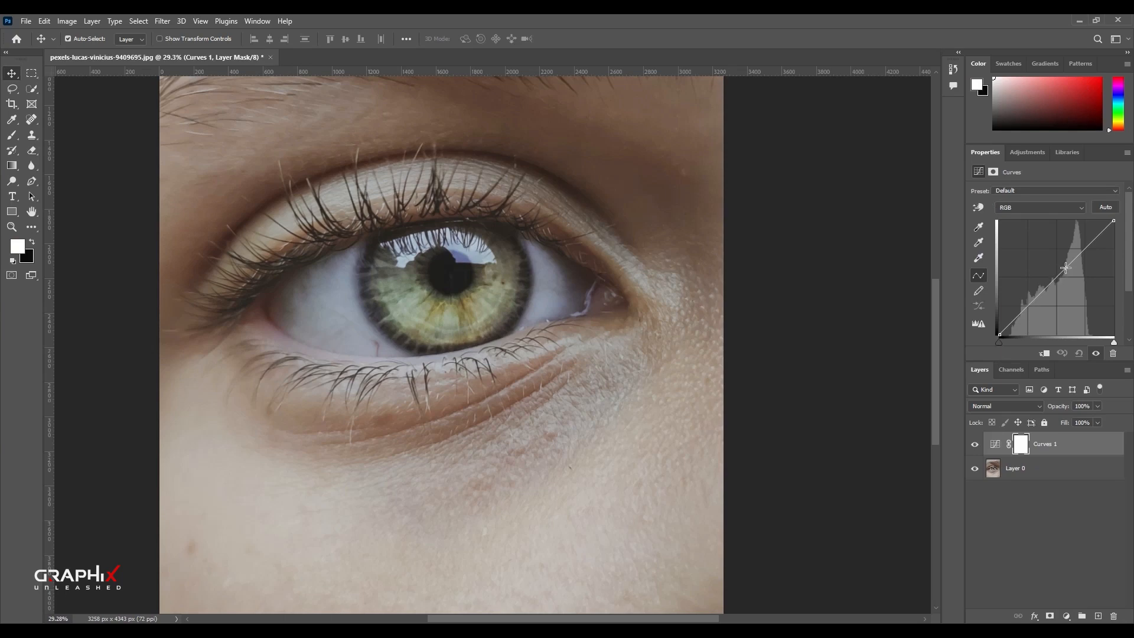
drag(1065, 268, 1059, 252)
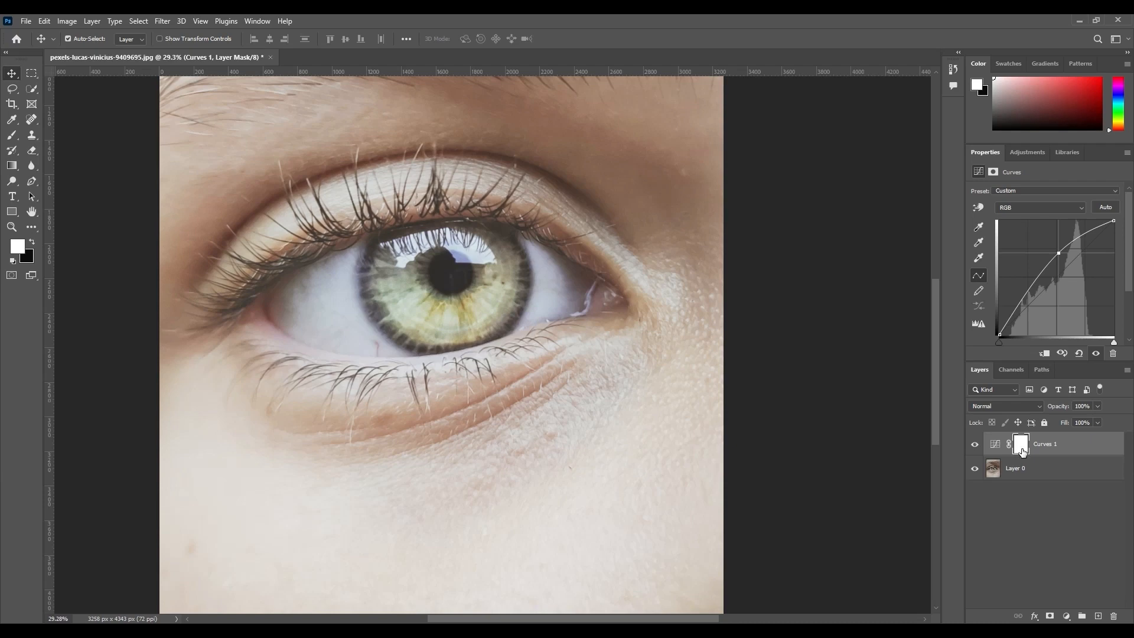
Invert the Curves layer mask to black and paint white over the iris with the Brush at 53% opacity
drag(1022, 451, 1023, 452)
key(ctrl+i)
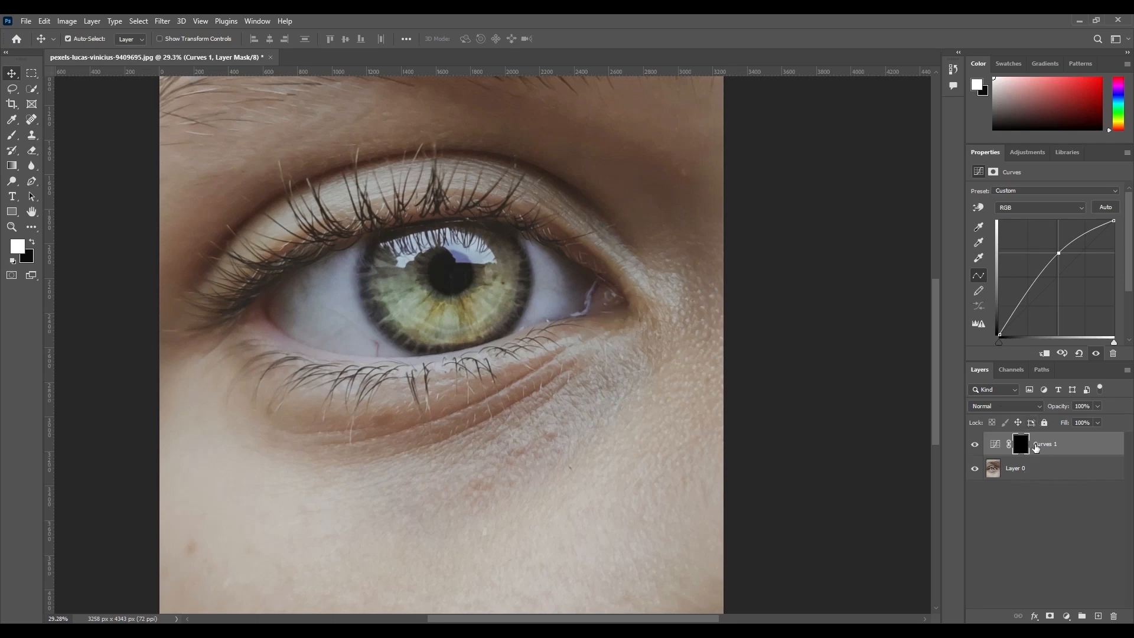
click(15, 137)
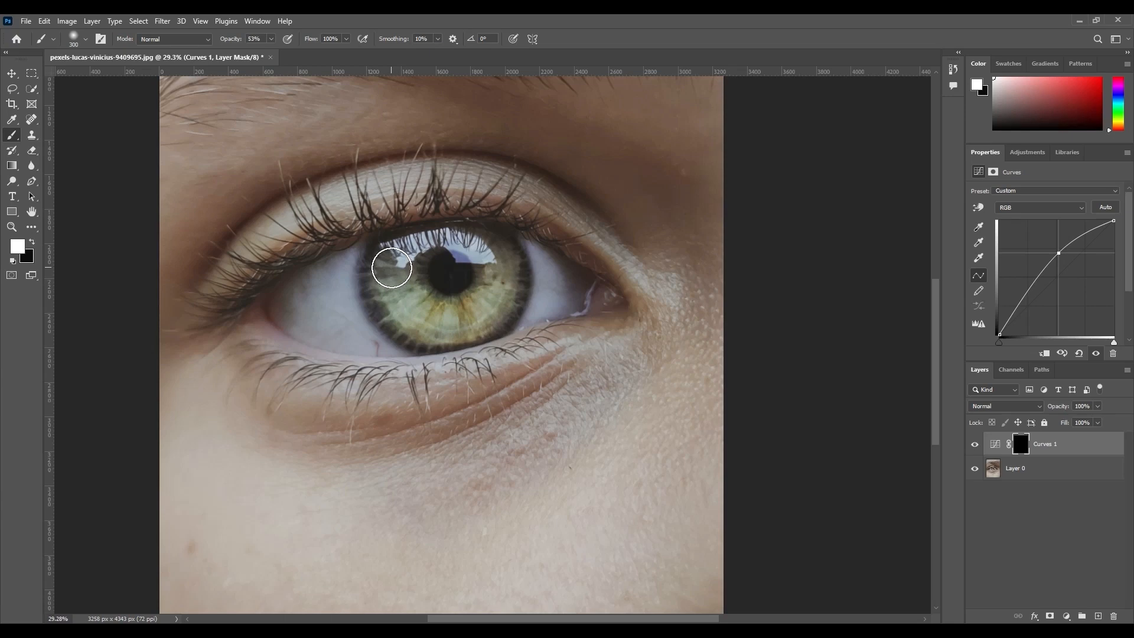
mouse_move(391, 268)
mouse_down()
mouse_move(404, 302)
mouse_move(449, 315)
mouse_move(483, 296)
mouse_move(487, 258)
mouse_move(488, 289)
mouse_move(464, 312)
mouse_move(407, 304)
mouse_move(391, 271)
mouse_move(411, 254)
mouse_move(457, 250)
mouse_move(486, 269)
mouse_move(491, 300)
mouse_move(439, 313)
mouse_move(392, 279)
mouse_move(395, 306)
mouse_move(426, 317)
mouse_move(415, 326)
mouse_move(451, 333)
mouse_move(491, 311)
mouse_move(506, 259)
mouse_move(408, 252)
mouse_move(442, 287)
mouse_move(433, 294)
mouse_move(453, 274)
mouse_up()
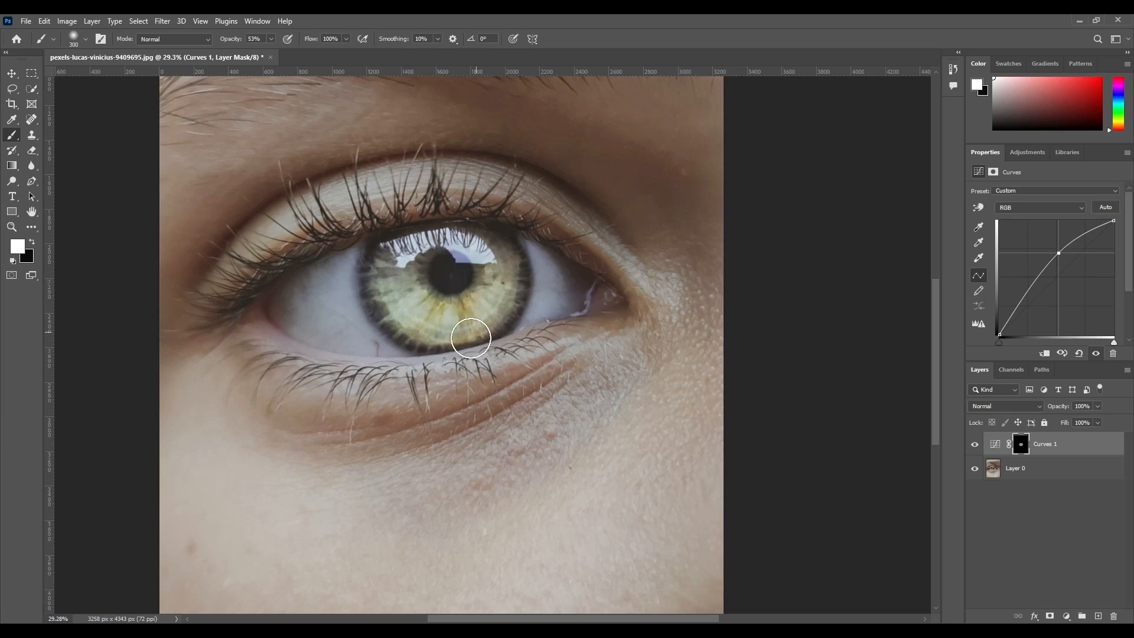
mouse_move(470, 337)
mouse_down()
mouse_move(451, 290)
mouse_move(399, 296)
mouse_move(484, 284)
mouse_up()
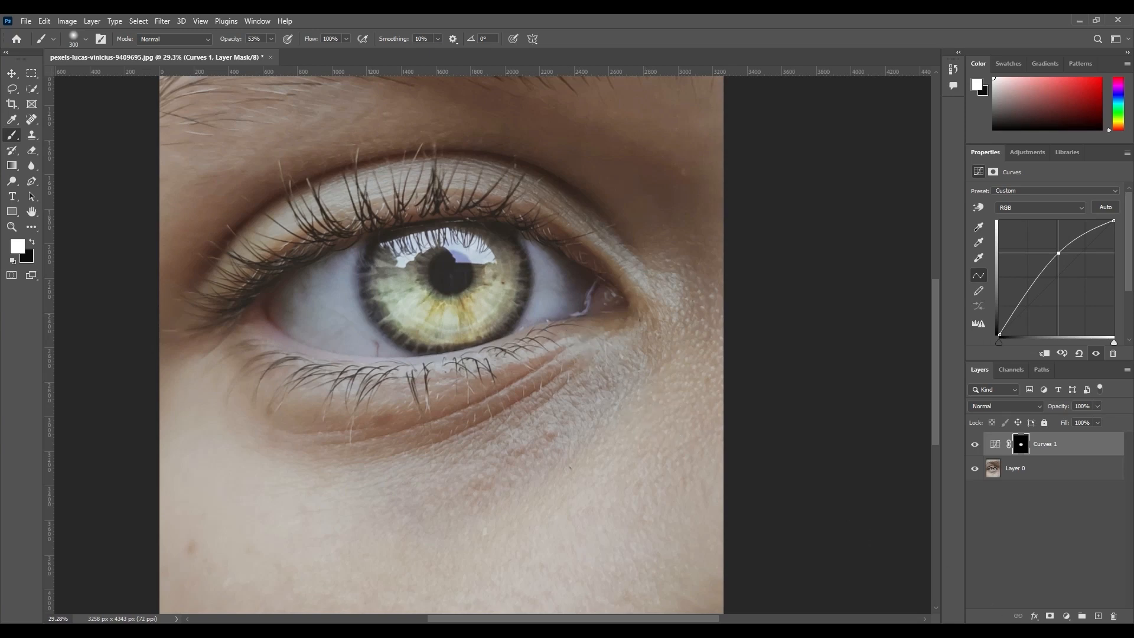
Add a Hue/Saturation adjustment with Colorize enabled and the hue set to 138, clipped to the iris Curves layer
click(1067, 616)
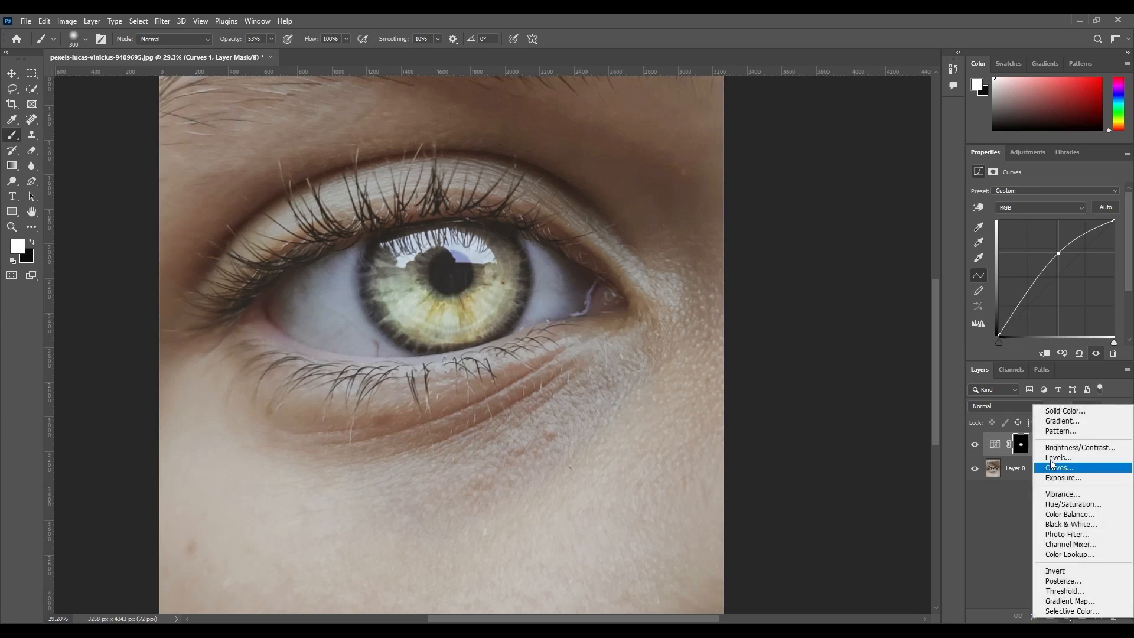
click(1072, 504)
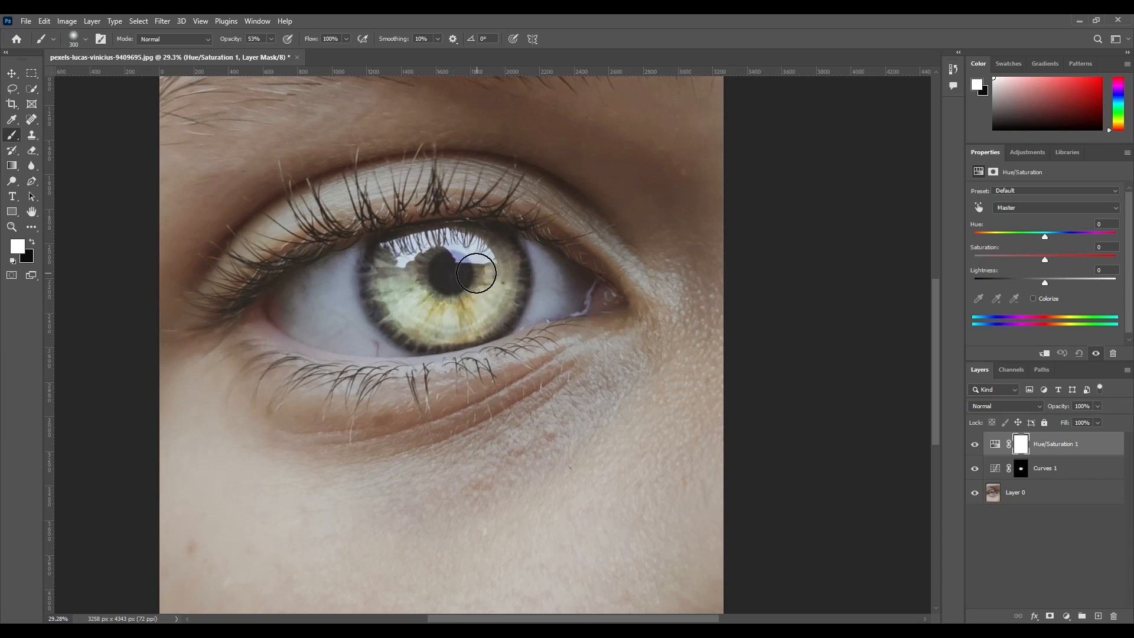
click(1032, 298)
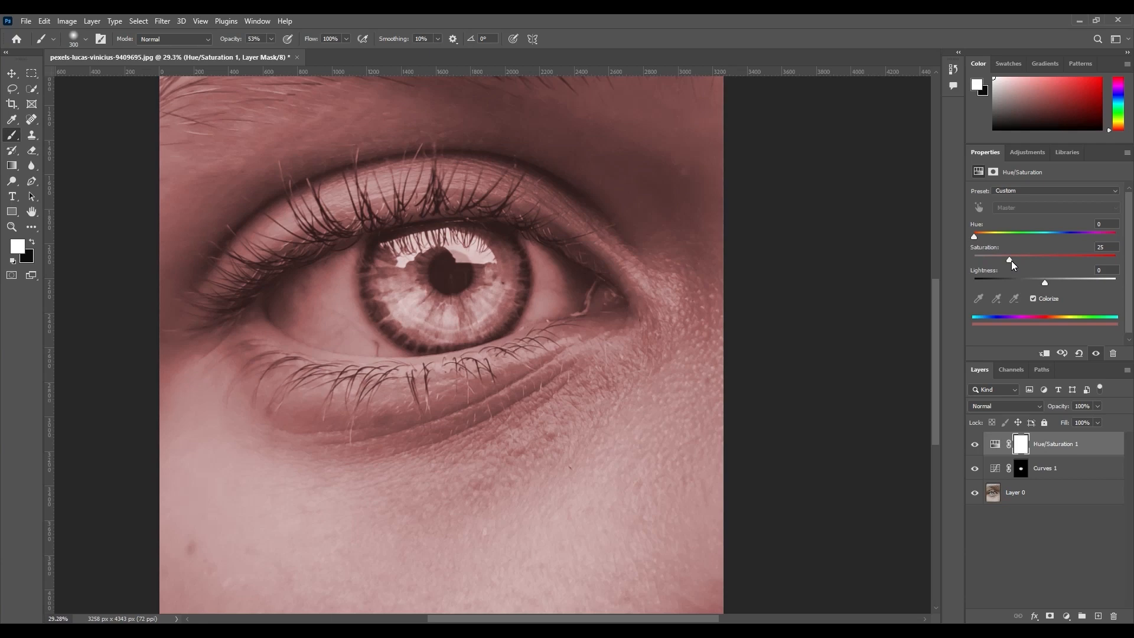
drag(974, 235, 1023, 238)
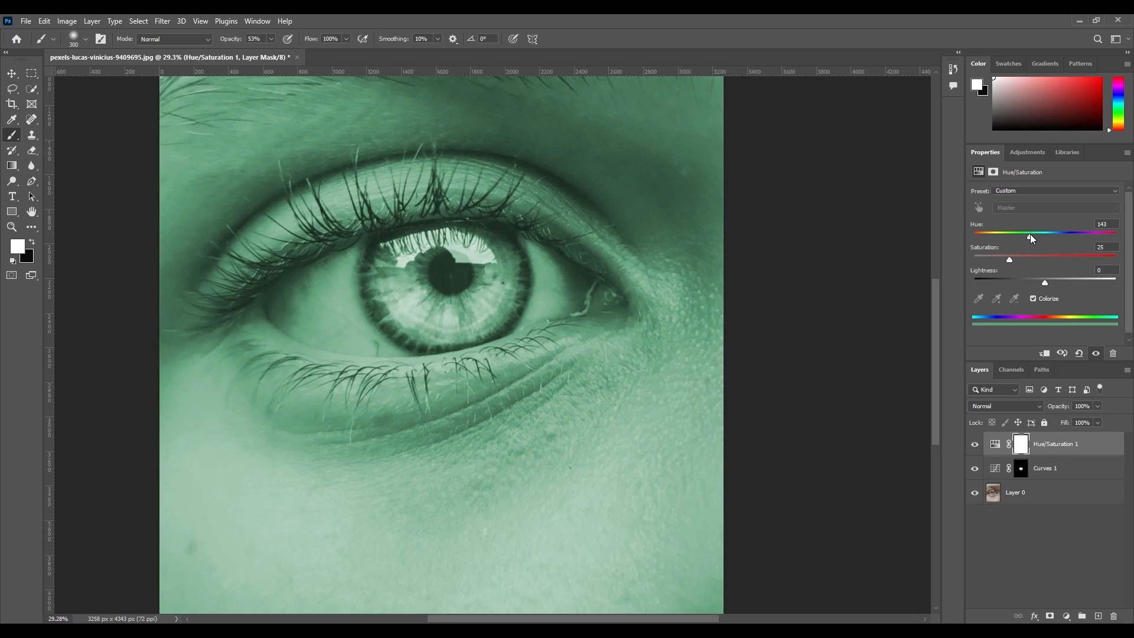
click(1043, 354)
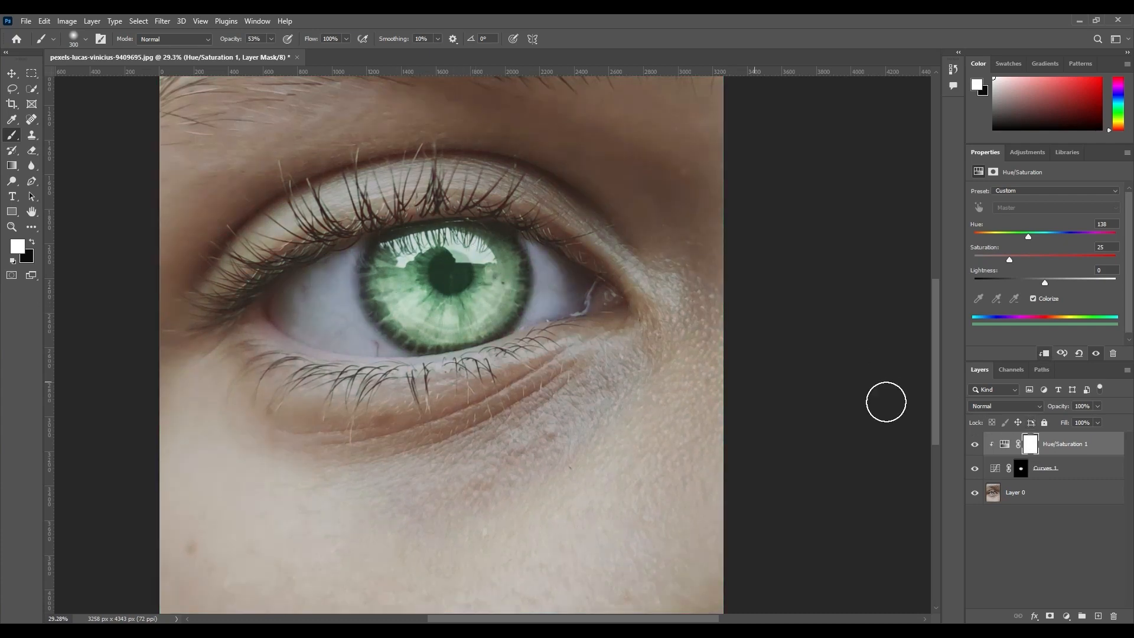
Add a second Curves adjustment layer above the Hue/Saturation layer and raise its midtones to brighten the image
click(1070, 473)
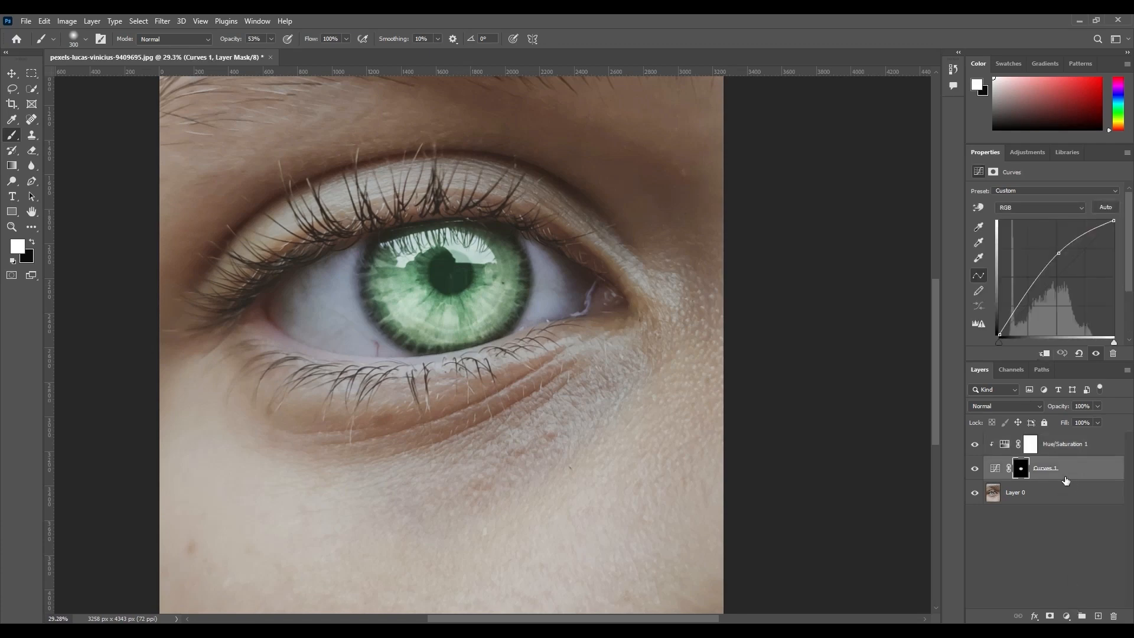
click(1070, 451)
click(1066, 616)
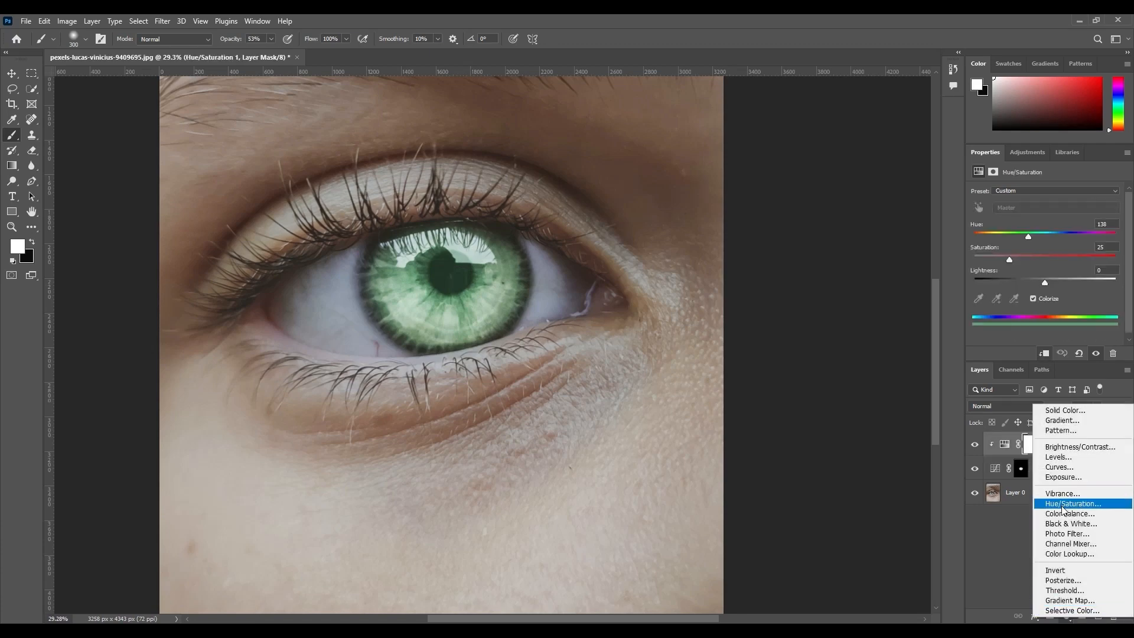
click(1058, 467)
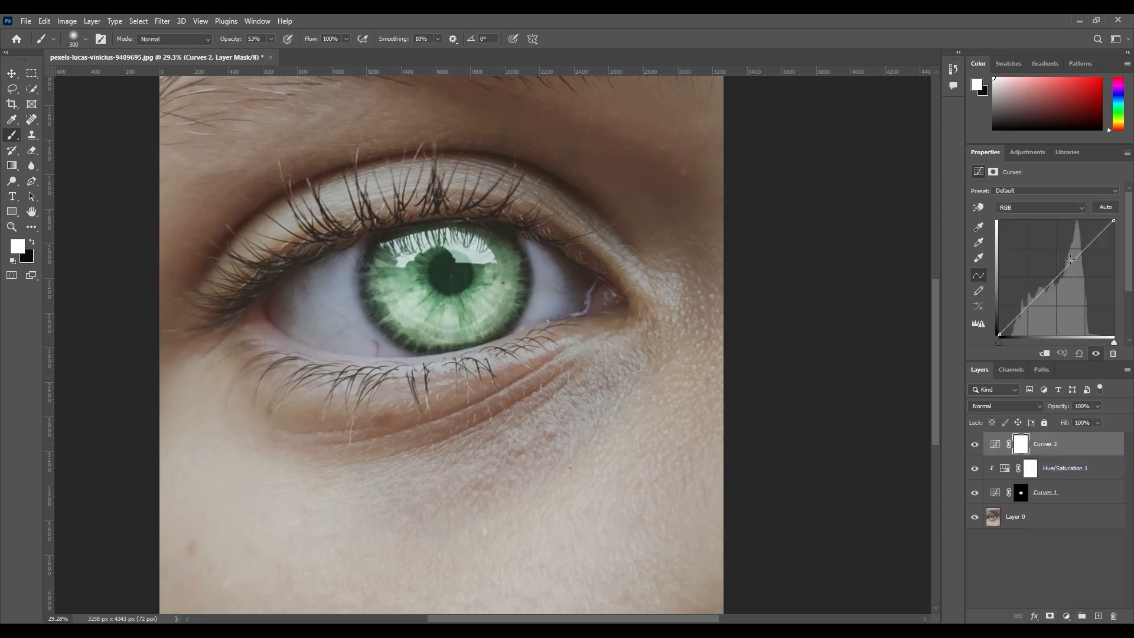
drag(1072, 260, 1062, 254)
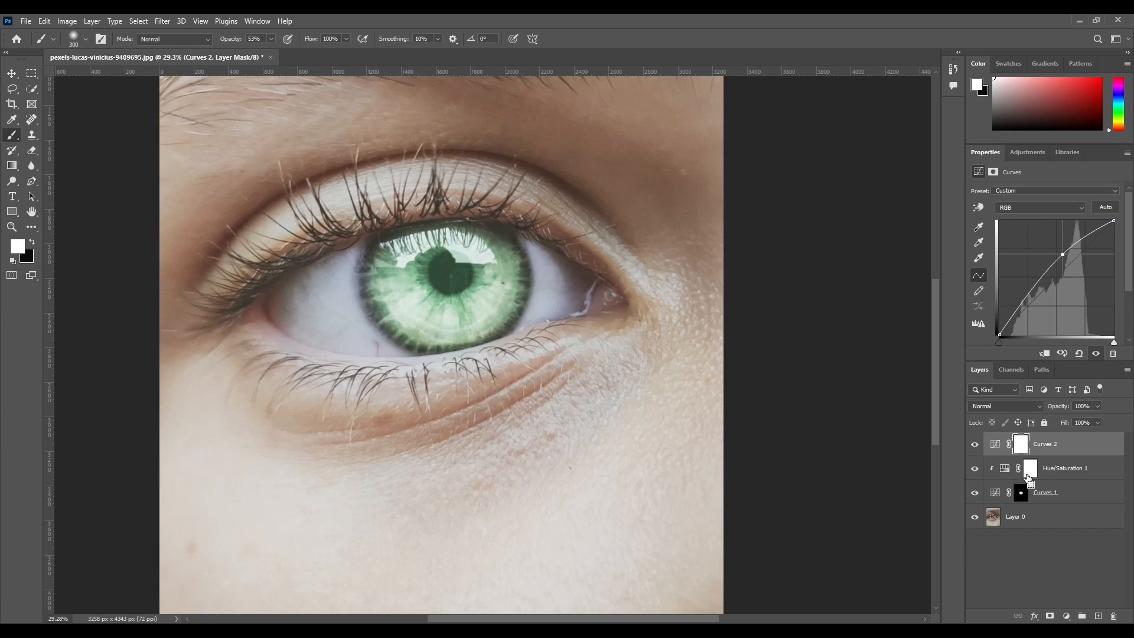
Invert the second Curves mask to black and paint white over the pupil and the area around it
key(ctrl+i)
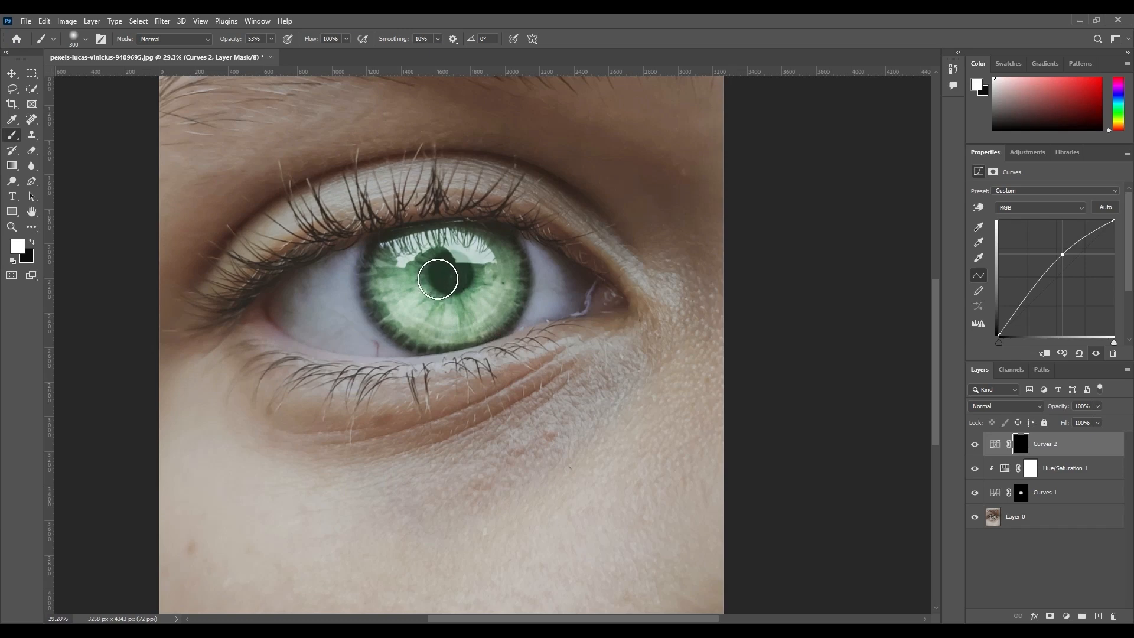
mouse_move(457, 268)
mouse_down()
mouse_move(435, 268)
mouse_move(448, 260)
mouse_move(437, 275)
mouse_up()
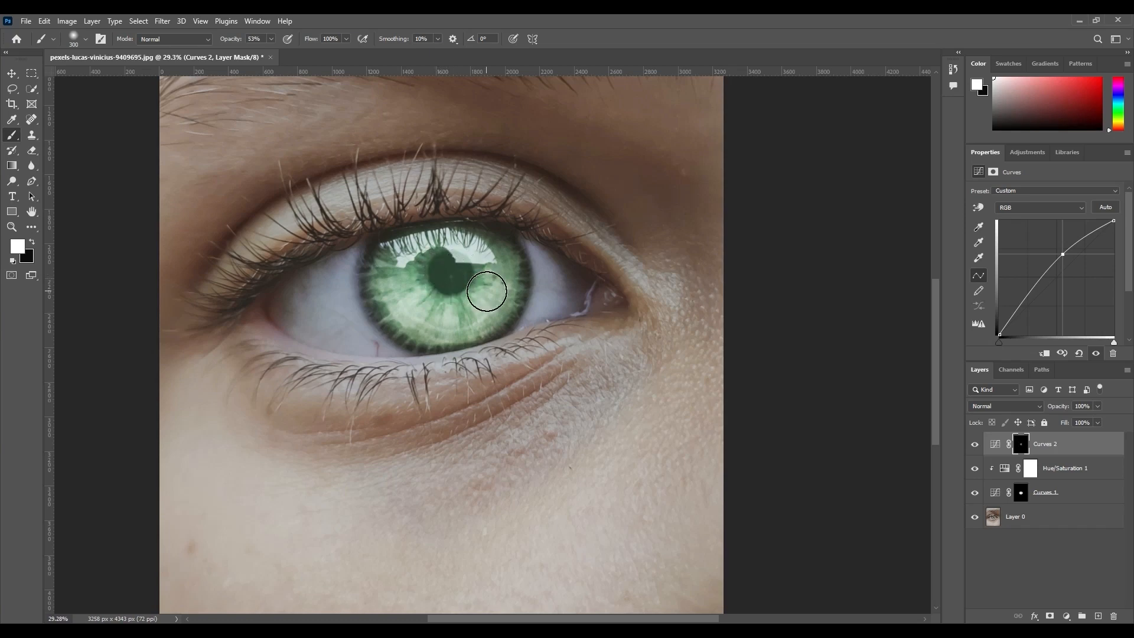
mouse_move(454, 269)
mouse_down()
mouse_move(430, 283)
mouse_move(464, 294)
mouse_move(461, 262)
mouse_move(449, 286)
mouse_move(447, 263)
mouse_move(454, 291)
mouse_move(478, 279)
mouse_move(434, 279)
mouse_up()
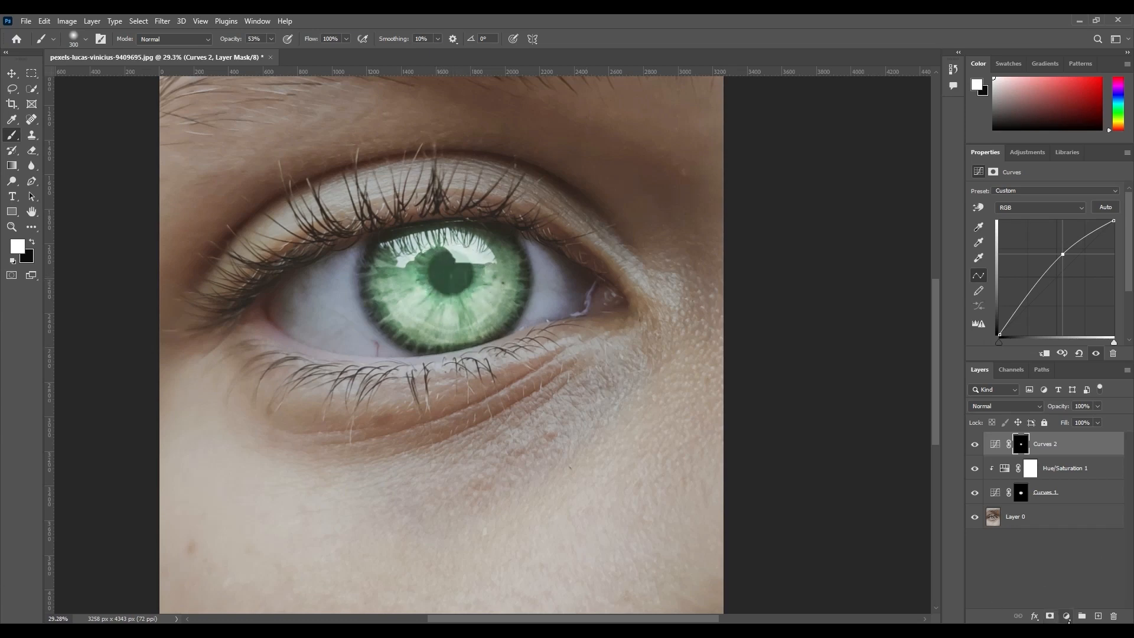
Add a second Hue/Saturation adjustment with Colorize, hue 360 and saturation 34, clipped to the pupil's Curves layer
click(1066, 617)
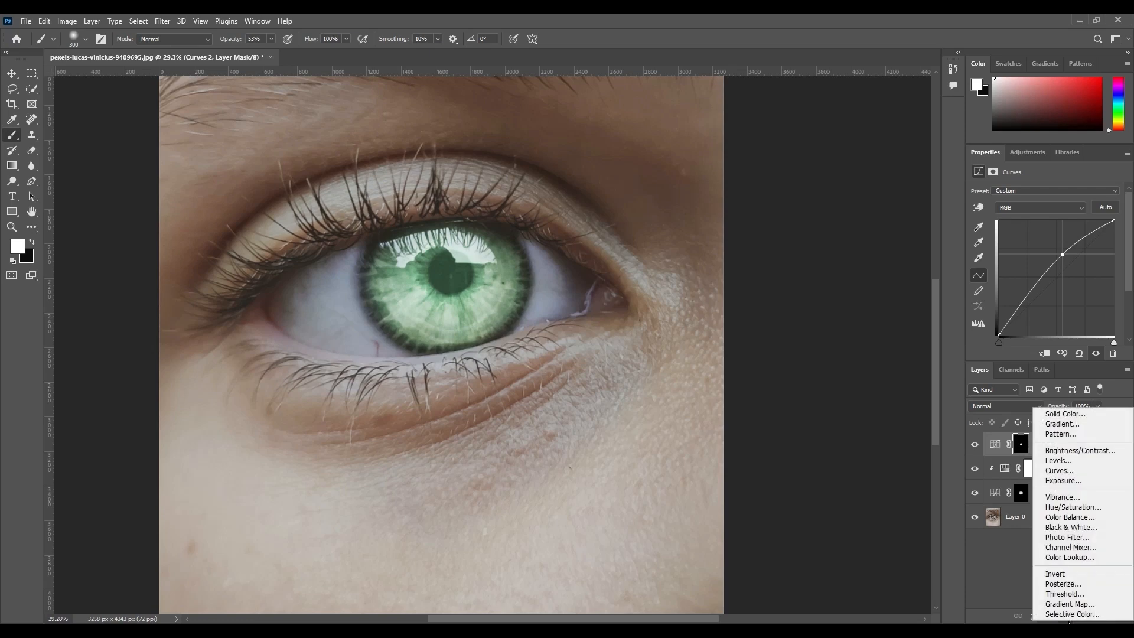
click(1074, 506)
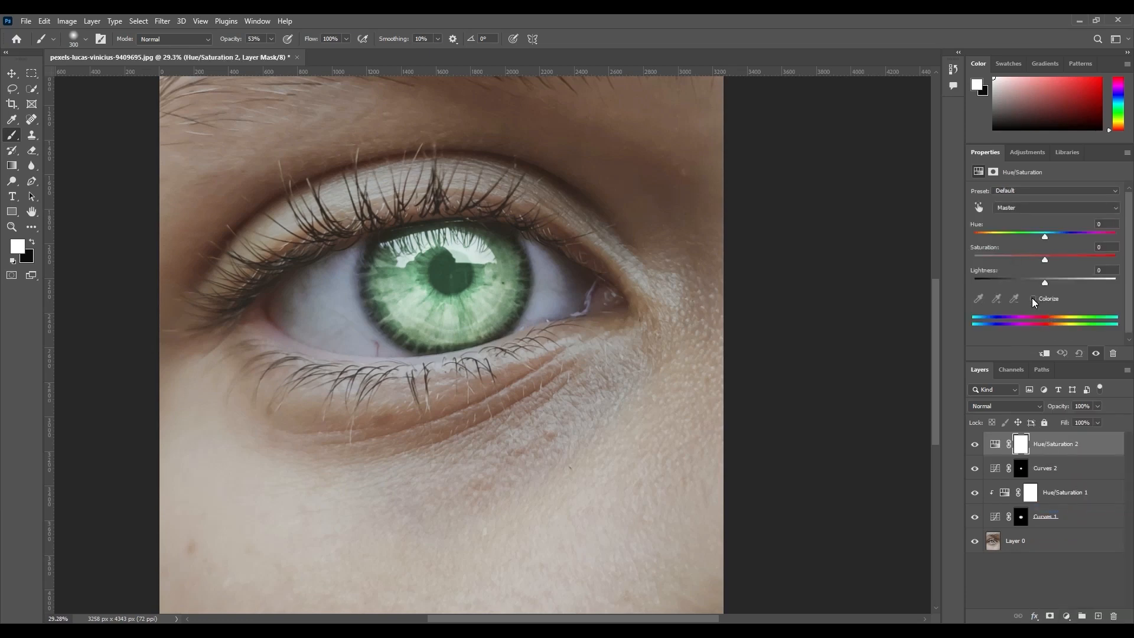
click(1032, 298)
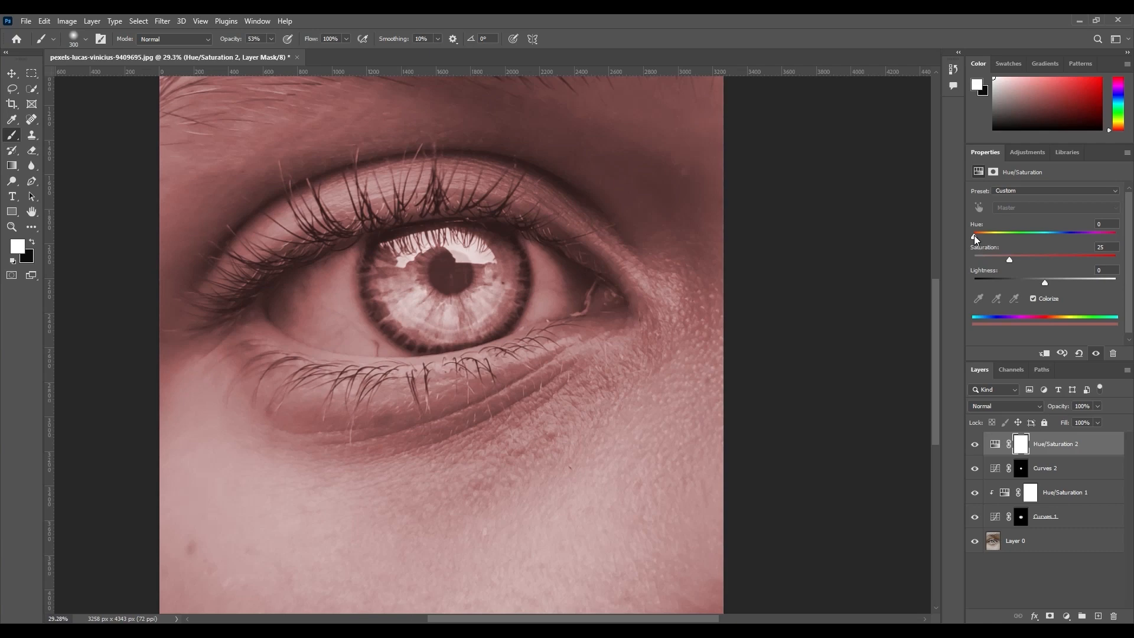
drag(976, 235, 1095, 232)
click(1043, 354)
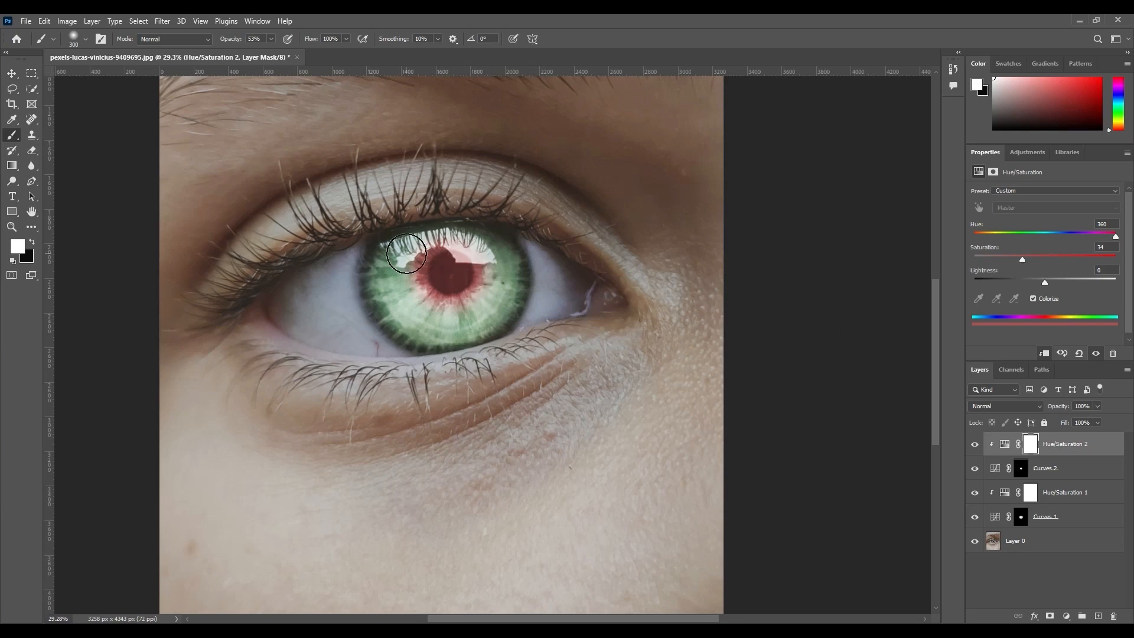
Paint white on the Curves 2 mask around the pupil to extend the red area into the inner iris
scroll(437, 263, up, 4)
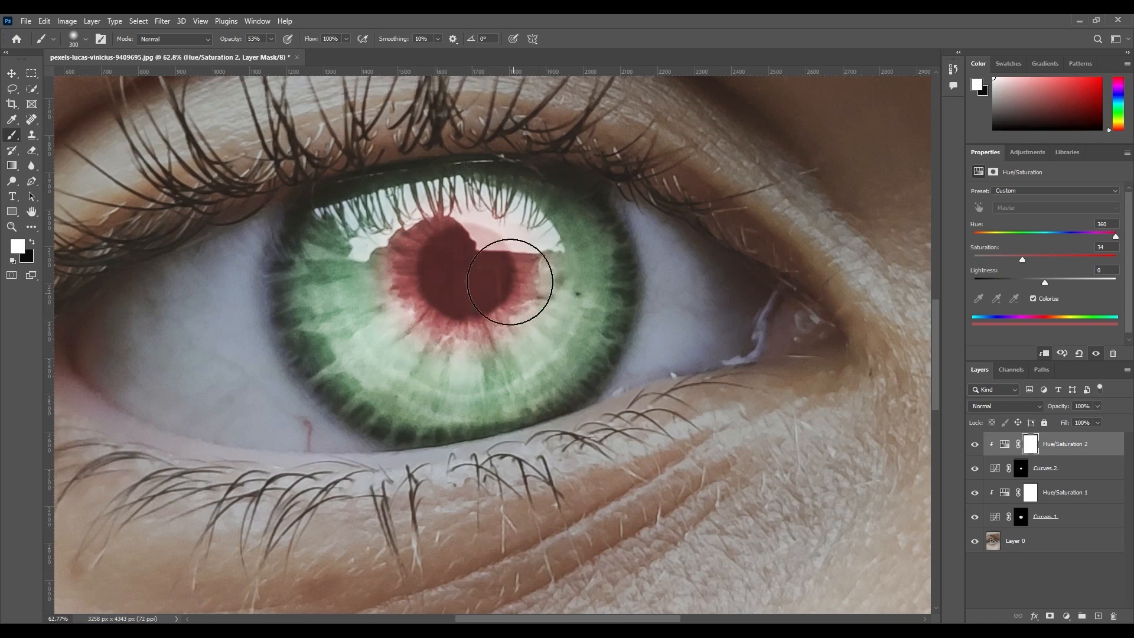
click(1020, 470)
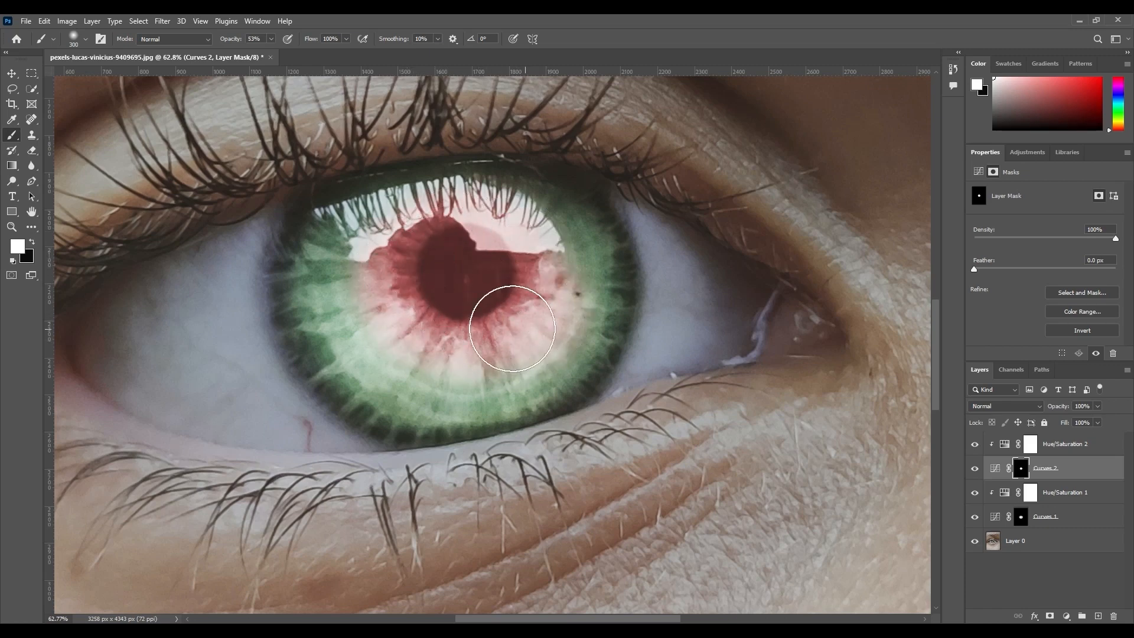
scroll(454, 239, down, 3)
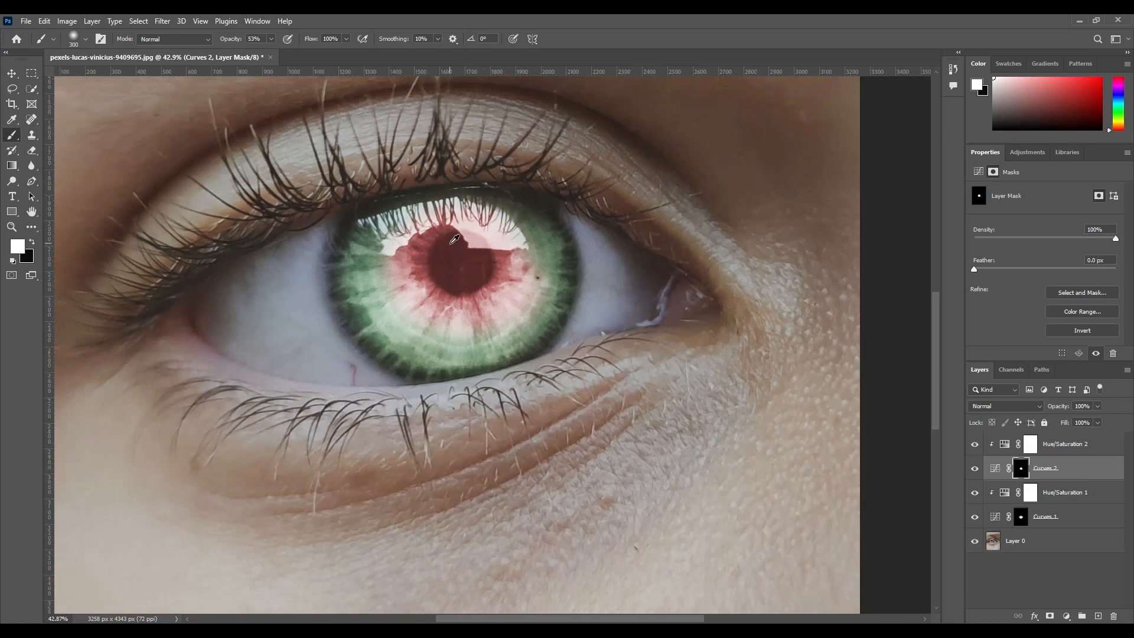
scroll(454, 239, down, 3)
scroll(448, 246, up, 4)
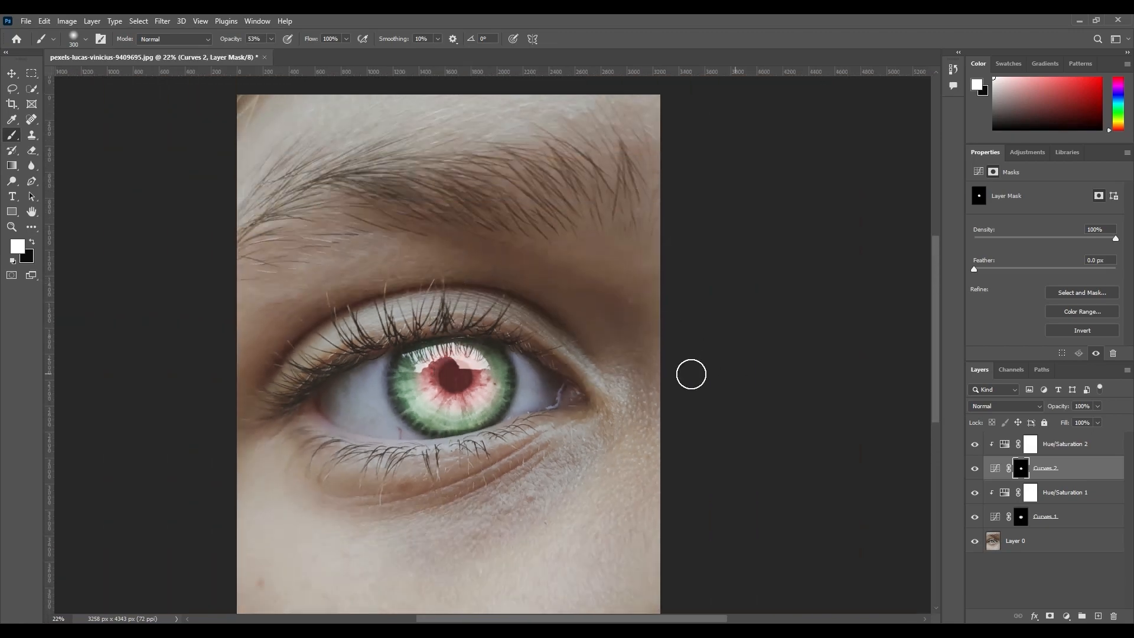
scroll(509, 304, down, 1)
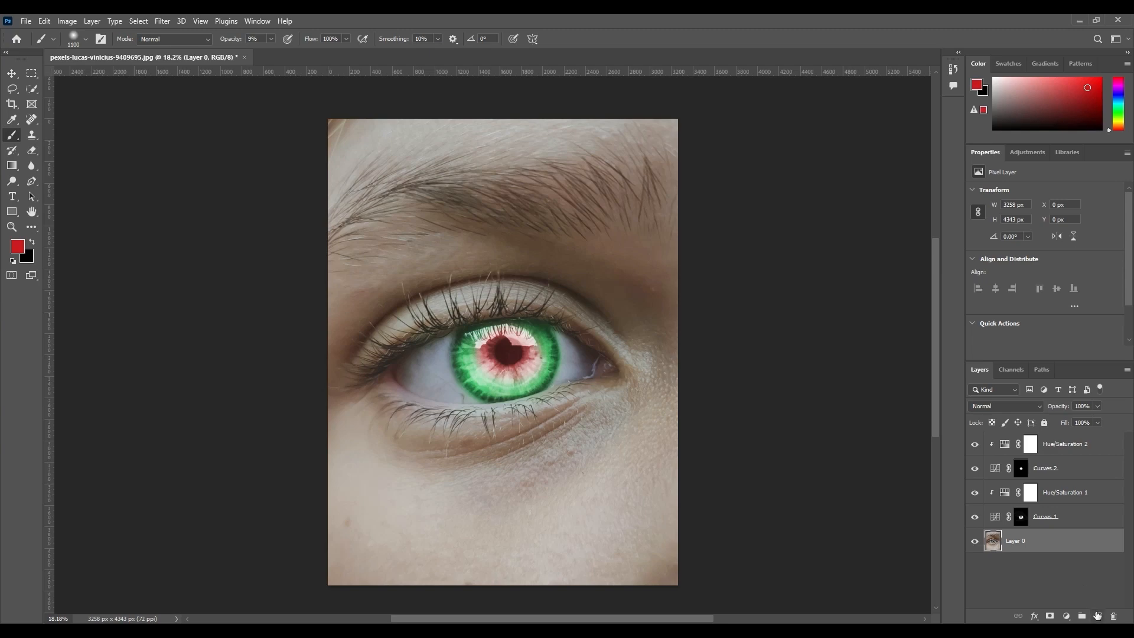
Add a Curves adjustment layer directly above Layer 0 and pull its midtones down to darken the photo
click(1066, 617)
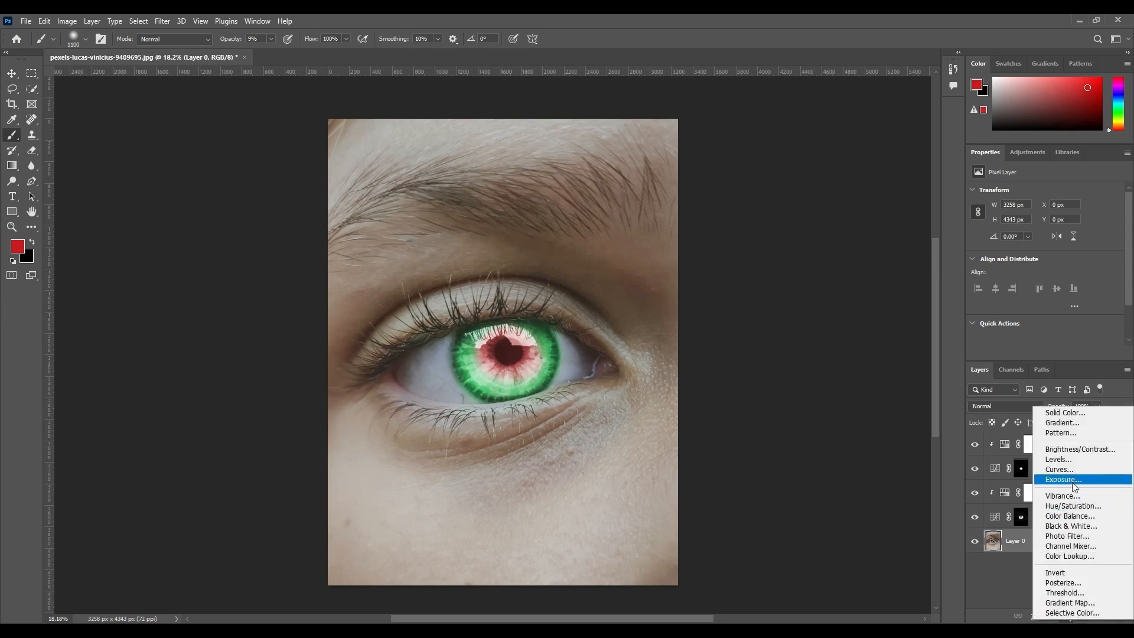
click(1057, 468)
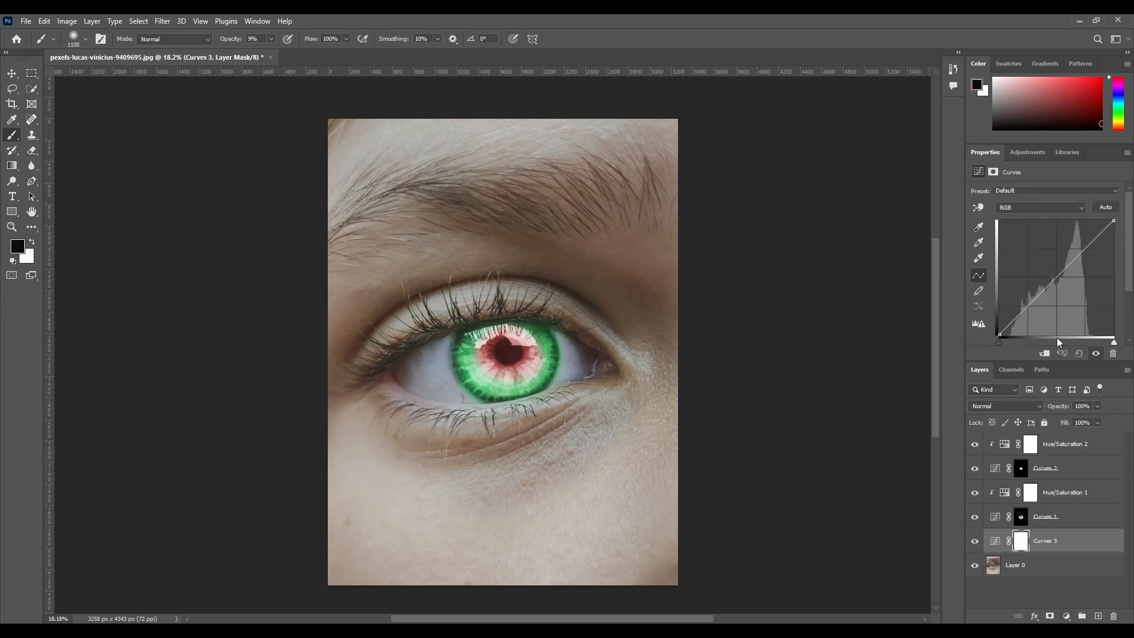
click(1066, 270)
drag(1066, 270, 1071, 285)
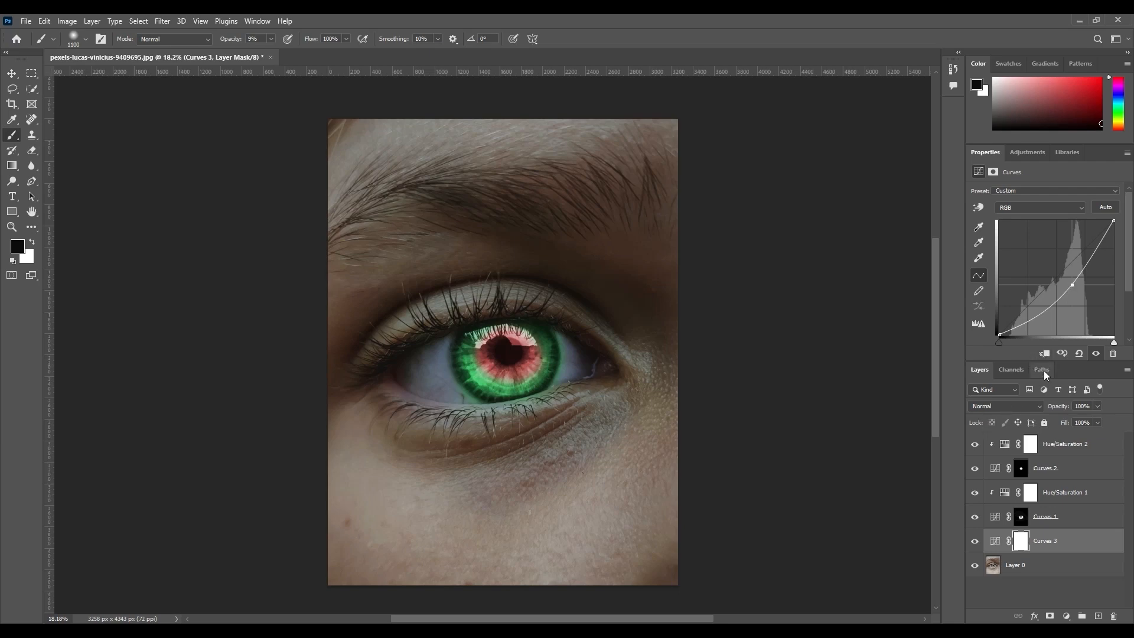
Paint black over the iris on the Curves 3 mask with a 900 px brush at 9% opacity to remove the darkening there
click(1025, 547)
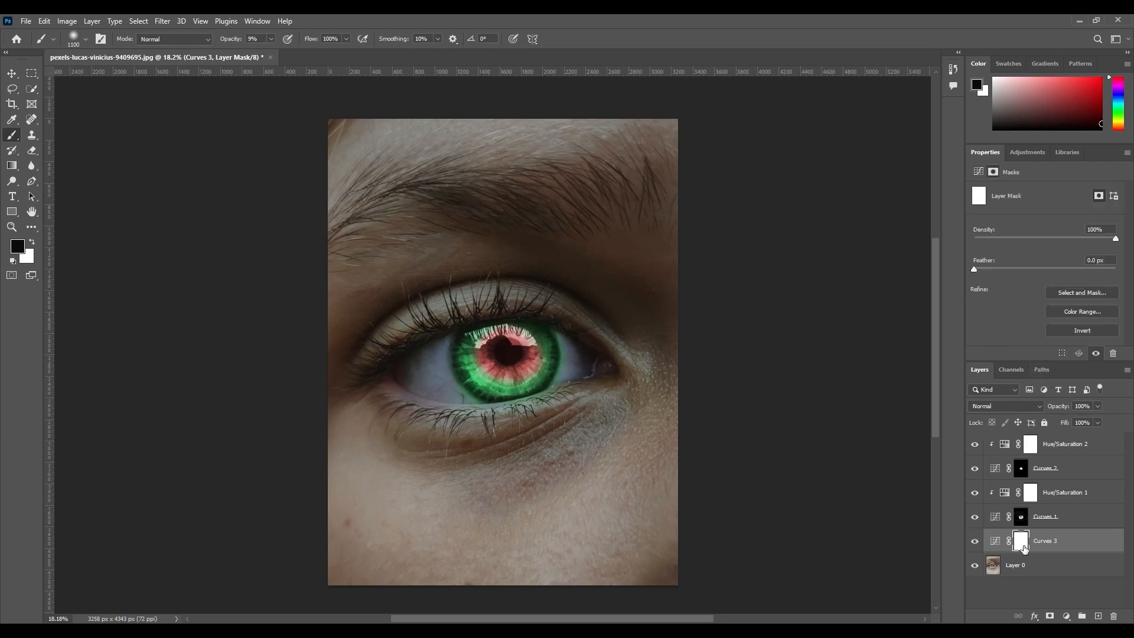
click(33, 243)
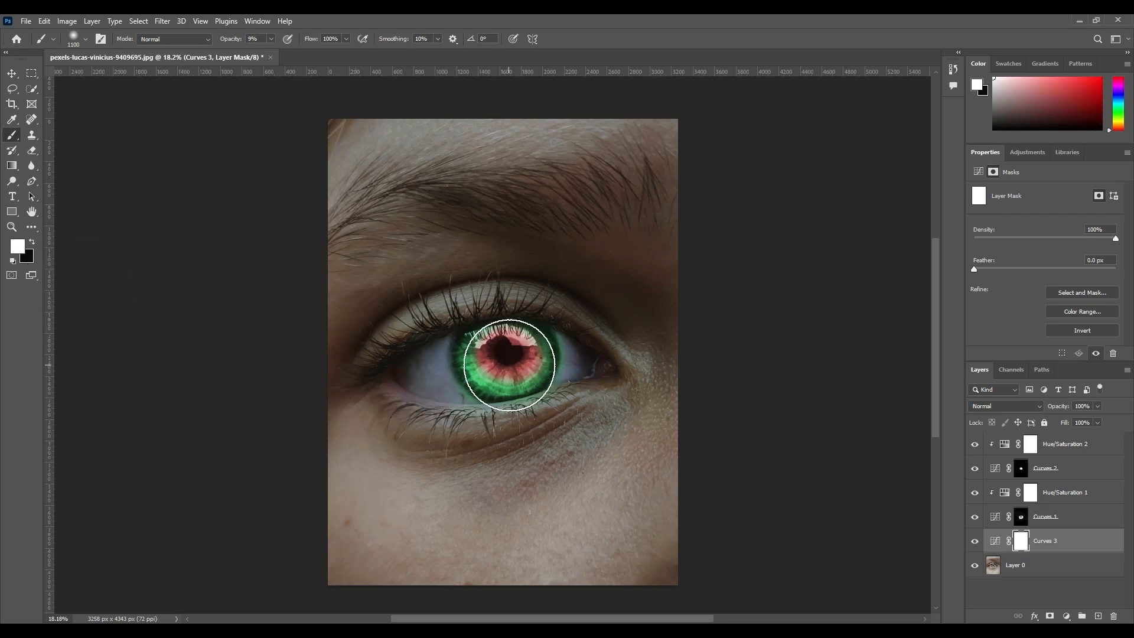
key(bracketleft)
key(bracketleft)
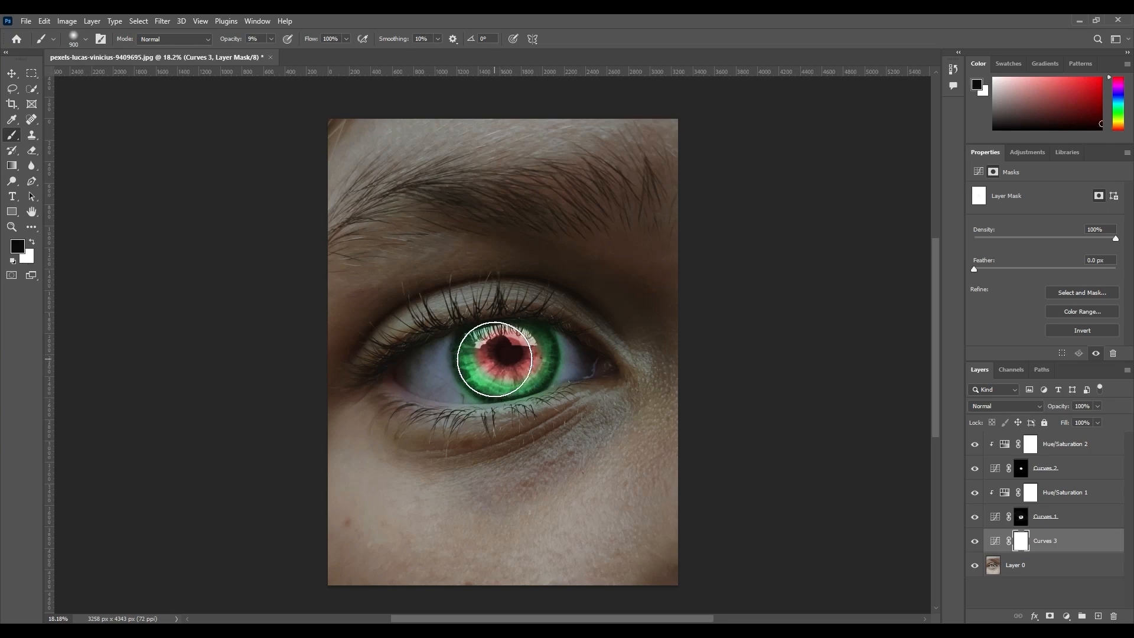
mouse_move(493, 359)
mouse_down()
mouse_move(542, 356)
mouse_move(494, 352)
mouse_move(488, 371)
mouse_move(556, 354)
mouse_move(536, 340)
mouse_move(490, 344)
mouse_move(492, 366)
mouse_move(528, 367)
mouse_up()
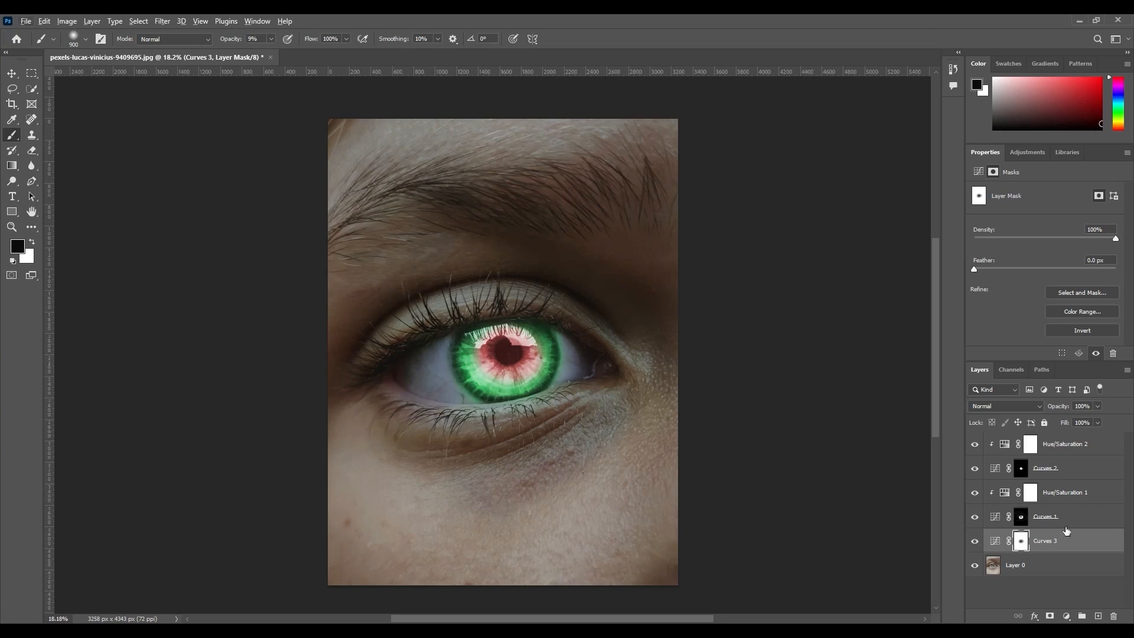
Paint white on the Curves 1 mask with a 900 px brush at 9% opacity to cast green glow above the eyelid, below the eye and onto the cheek
click(1021, 518)
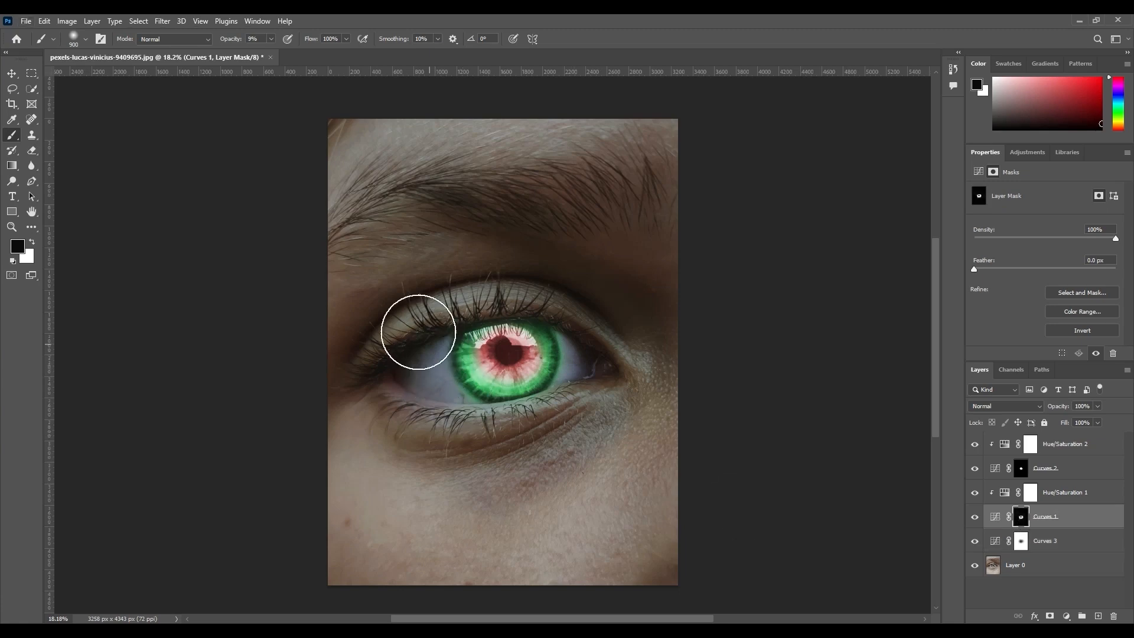
scroll(408, 313, up, 4)
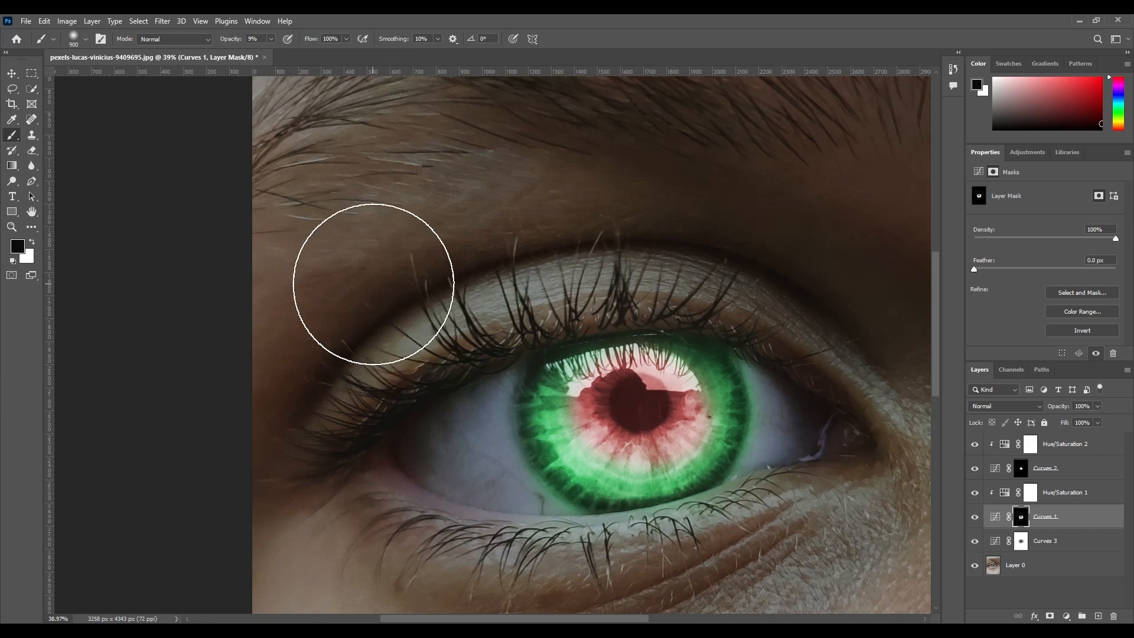
scroll(375, 286, down, 1)
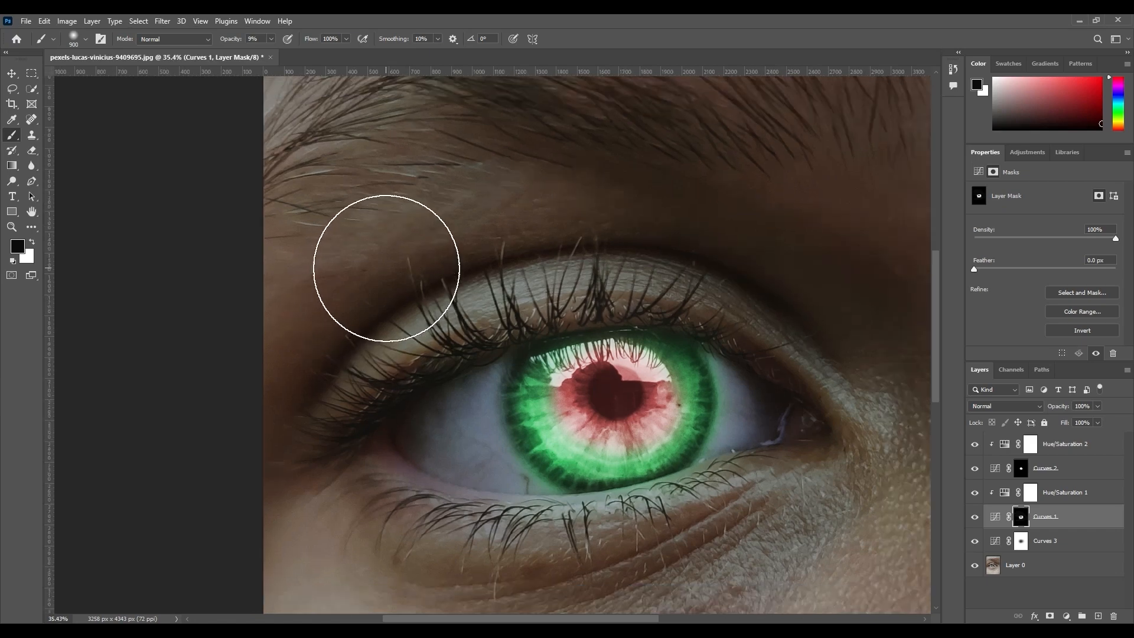
key(x)
mouse_move(466, 233)
mouse_down()
mouse_move(395, 235)
mouse_move(633, 224)
mouse_move(442, 222)
mouse_move(782, 232)
mouse_move(542, 220)
mouse_move(585, 220)
mouse_move(774, 281)
mouse_move(552, 236)
mouse_move(728, 276)
mouse_move(544, 216)
mouse_move(387, 203)
mouse_move(452, 232)
mouse_move(381, 199)
mouse_move(284, 245)
mouse_move(476, 246)
mouse_move(234, 219)
mouse_move(507, 148)
mouse_move(170, 129)
mouse_move(621, 159)
mouse_move(484, 121)
mouse_up()
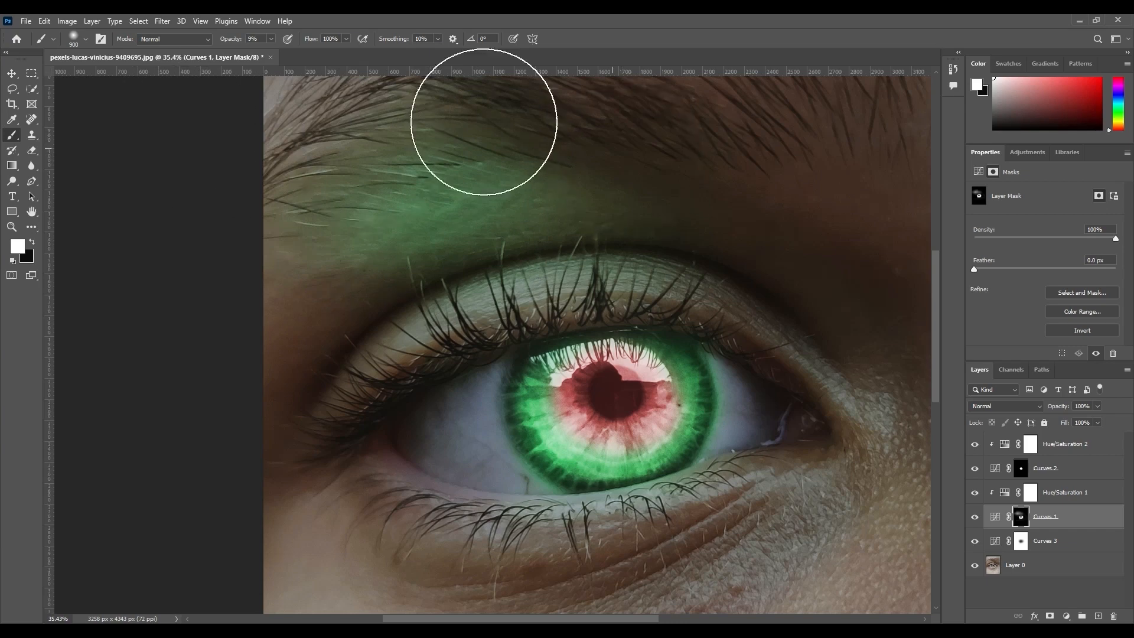
scroll(399, 202, down, 3)
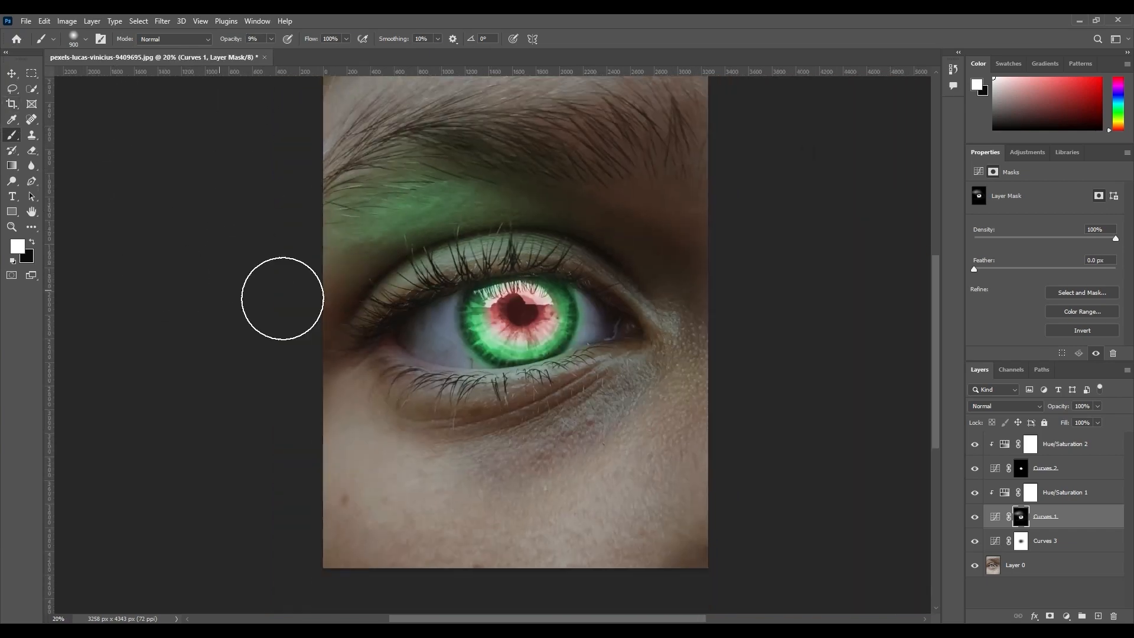
mouse_move(372, 400)
mouse_down()
mouse_move(509, 404)
mouse_move(648, 344)
mouse_move(686, 390)
mouse_move(529, 423)
mouse_move(566, 390)
mouse_move(356, 396)
mouse_move(510, 430)
mouse_move(358, 409)
mouse_move(555, 244)
mouse_move(541, 252)
mouse_move(630, 311)
mouse_move(465, 415)
mouse_move(310, 381)
mouse_up()
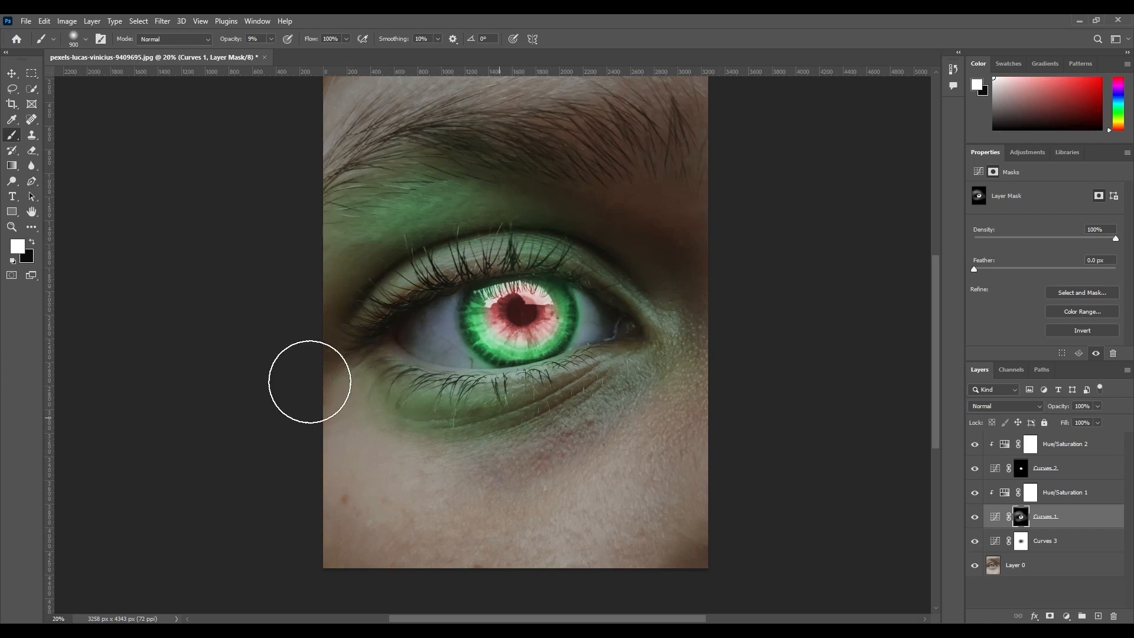
mouse_move(614, 430)
mouse_down()
mouse_move(478, 479)
mouse_move(248, 501)
mouse_move(359, 468)
mouse_move(383, 436)
mouse_move(662, 440)
mouse_move(681, 364)
mouse_move(335, 545)
mouse_move(358, 532)
mouse_move(294, 531)
mouse_move(434, 544)
mouse_move(625, 490)
mouse_move(542, 546)
mouse_move(727, 477)
mouse_move(618, 539)
mouse_up()
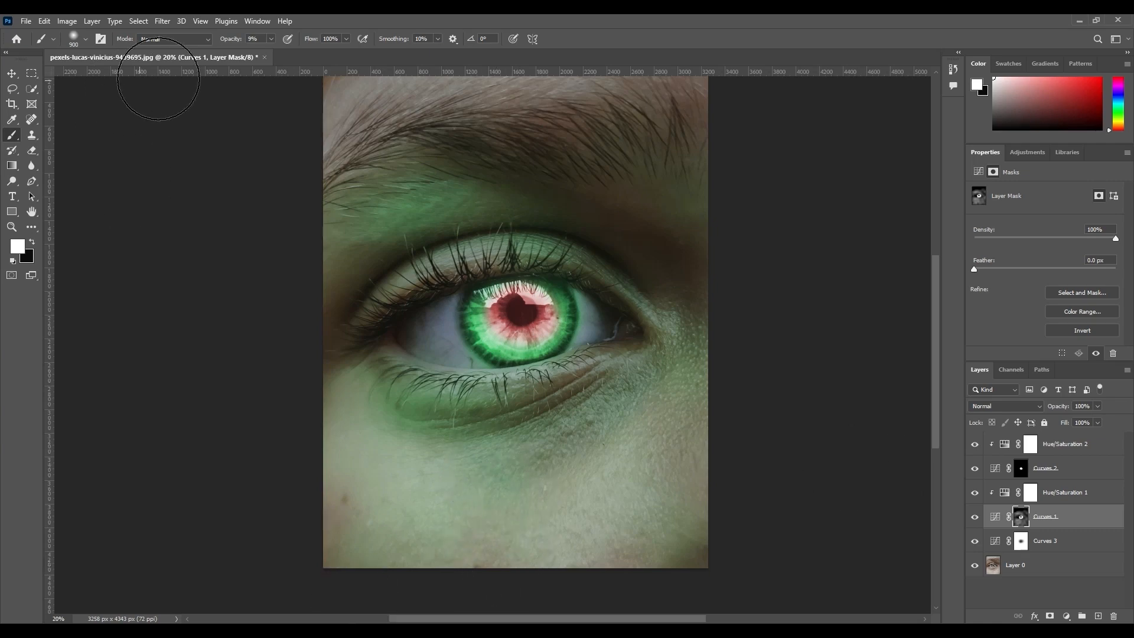
Select the Hue/Saturation 2 adjustment layer at the top of the layer stack
click(1052, 444)
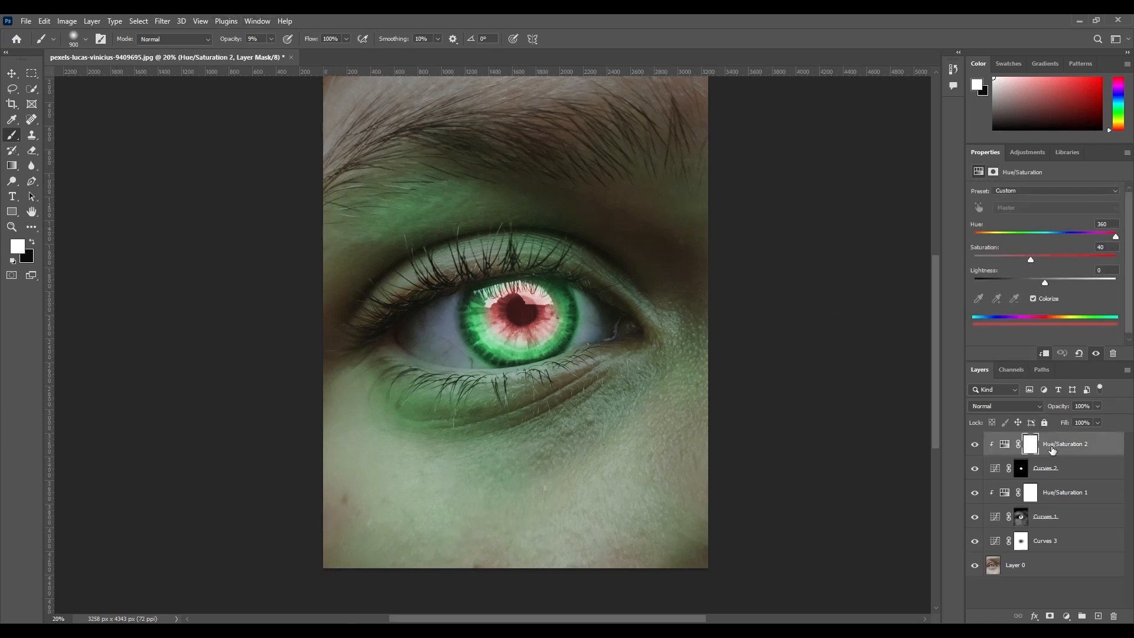